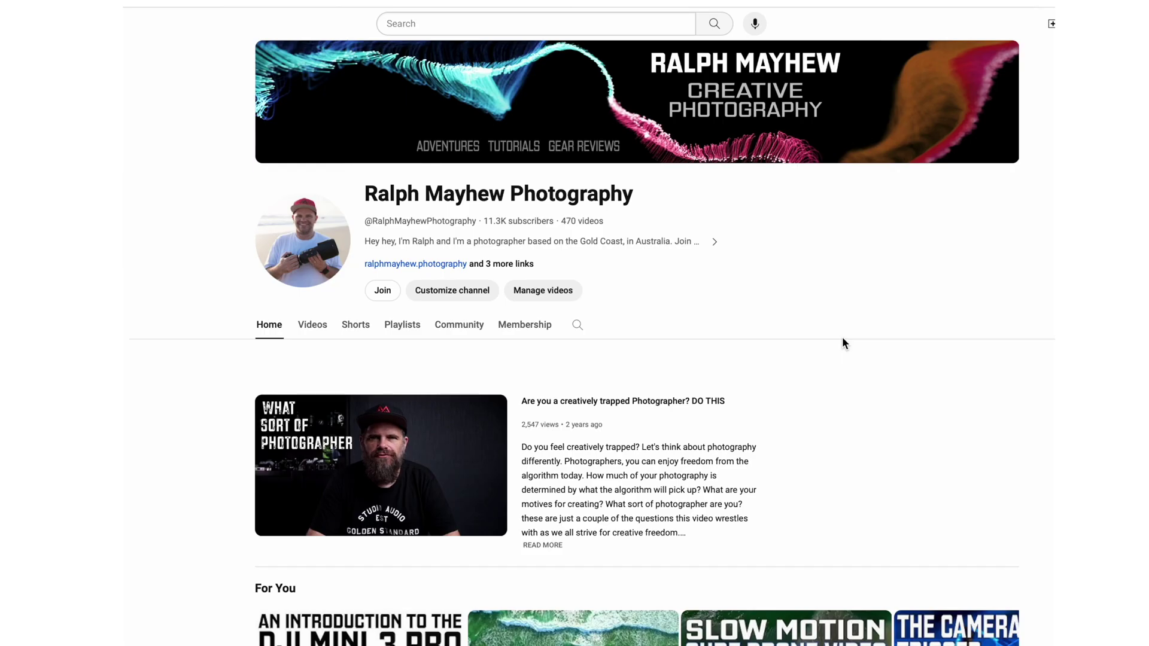
Launch VideoProc Converter from the Applications list.
scroll(841, 343, "down", 7)
left_click(599, 273)
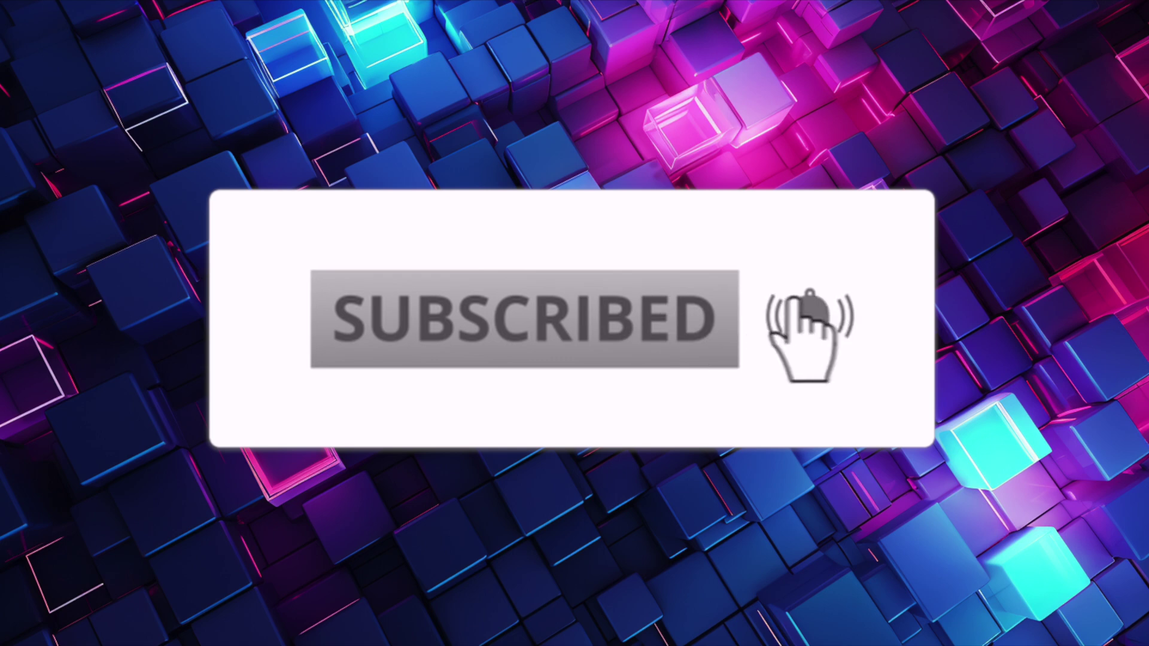
left_click(771, 620)
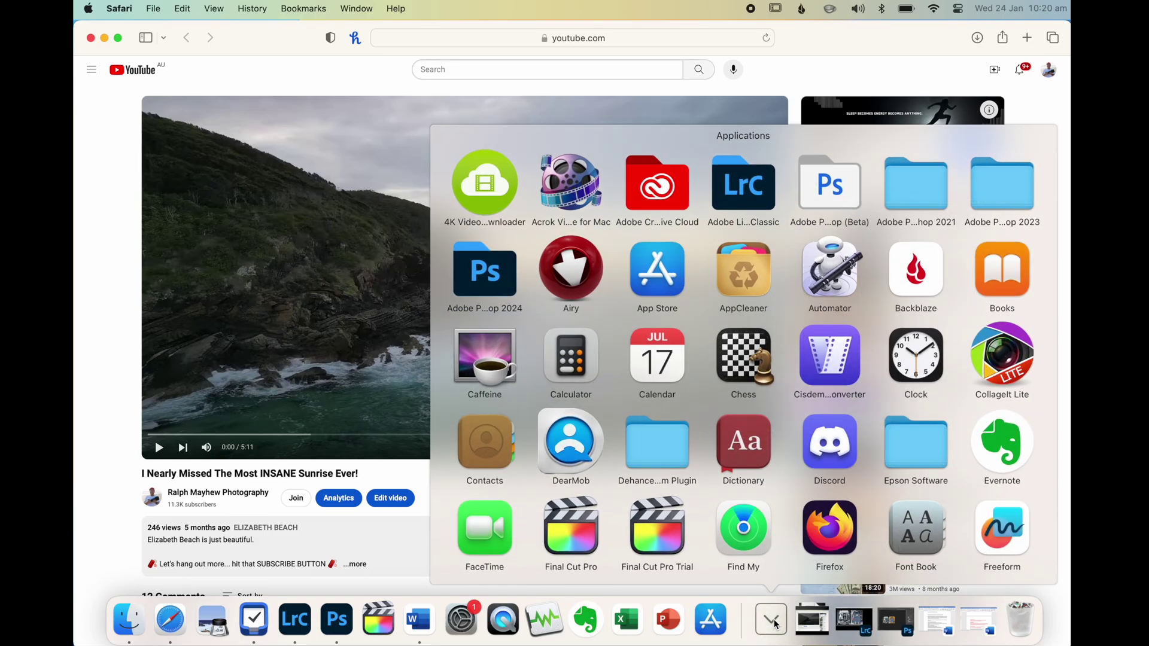
scroll(733, 464, "down", 10)
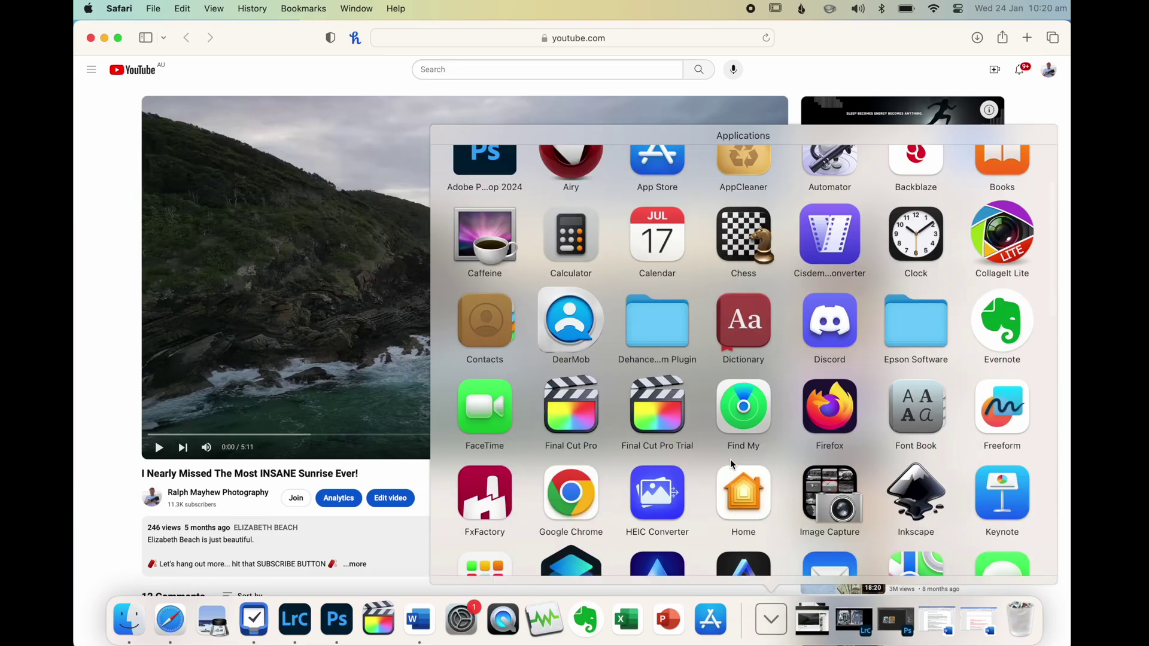
left_click(657, 422)
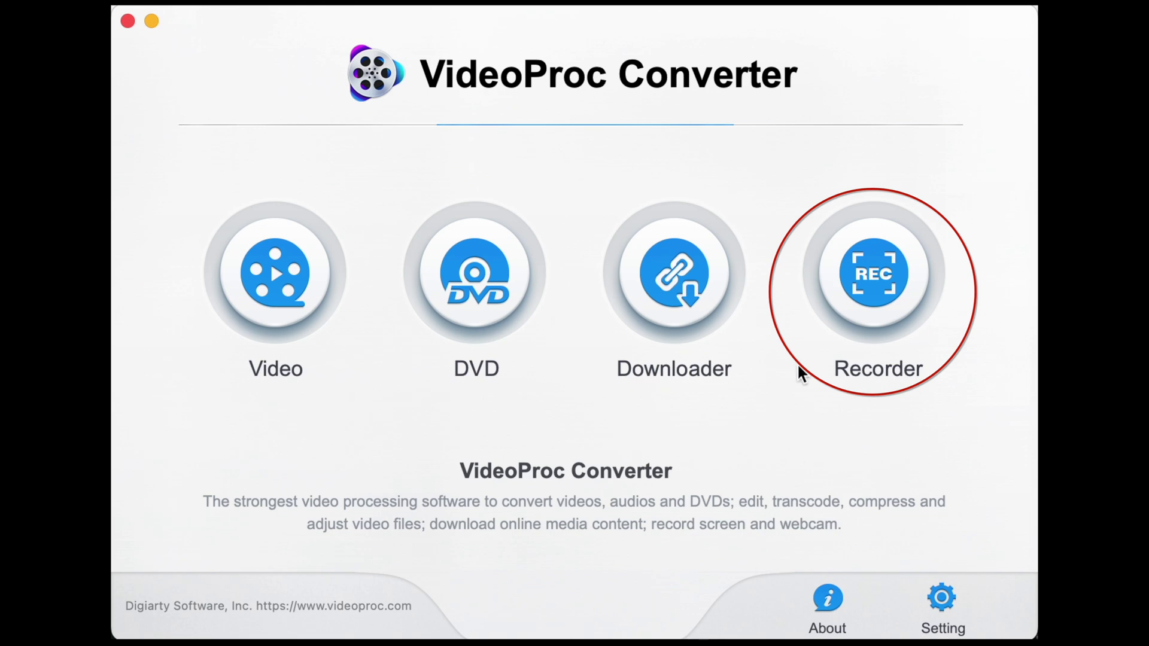
Open the Recorder in Desktop capture mode and bring up its Recorder Settings.
left_click(870, 275)
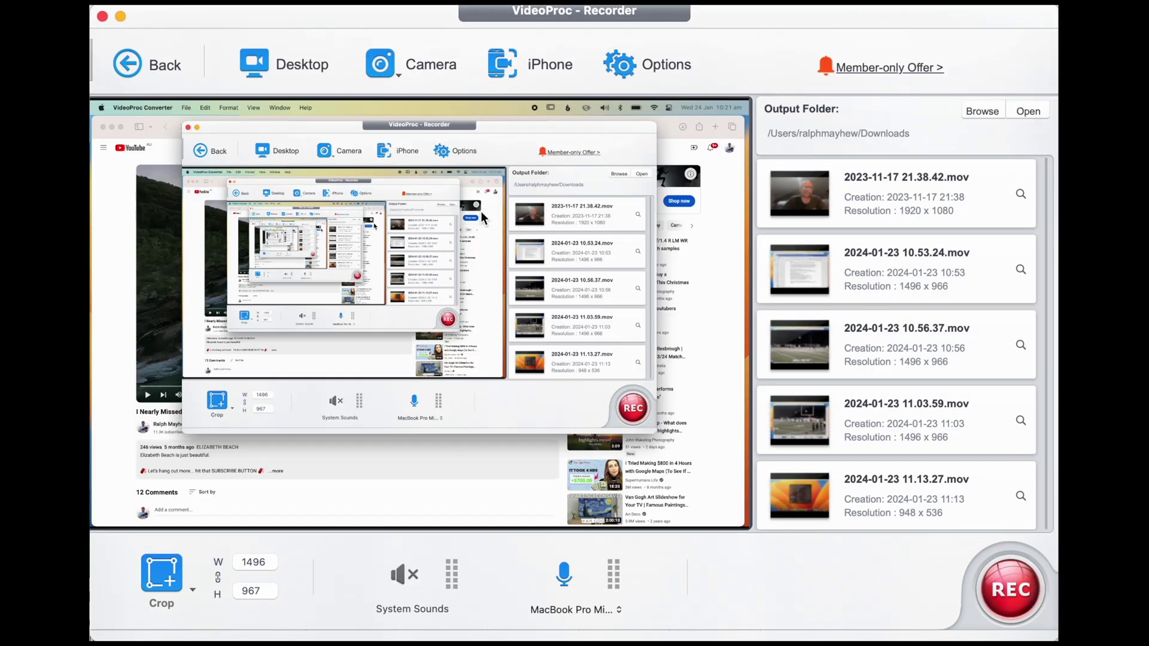
left_click(314, 64)
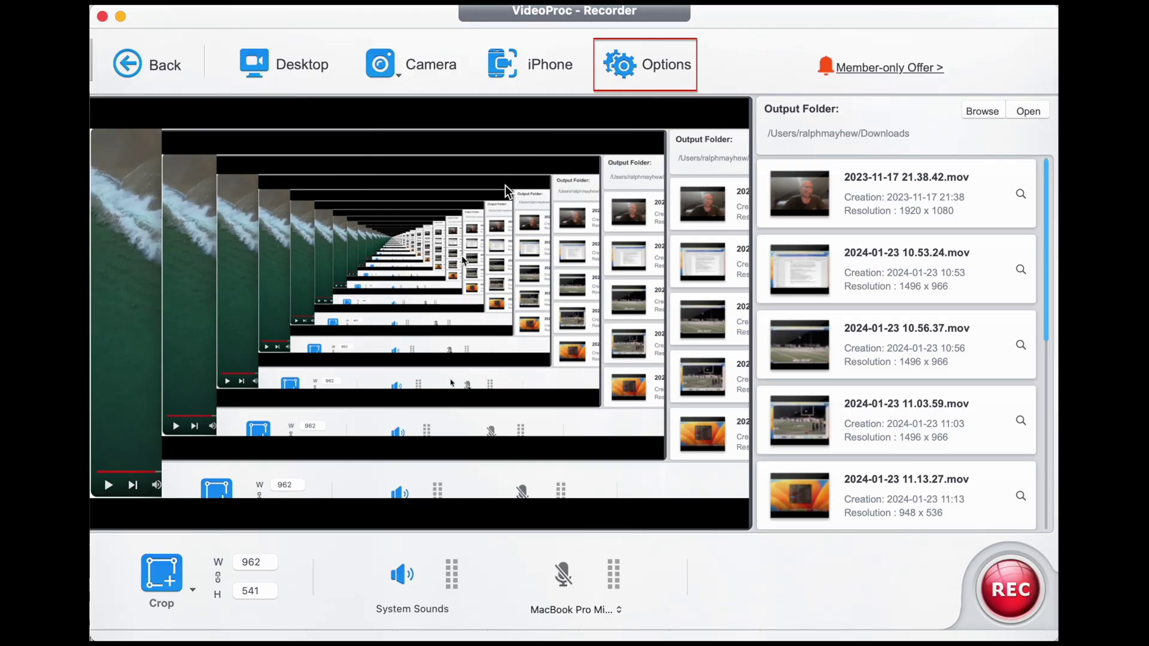
left_click(643, 69)
Change the recording quality from Medium to High and confirm the settings.
left_click(630, 207)
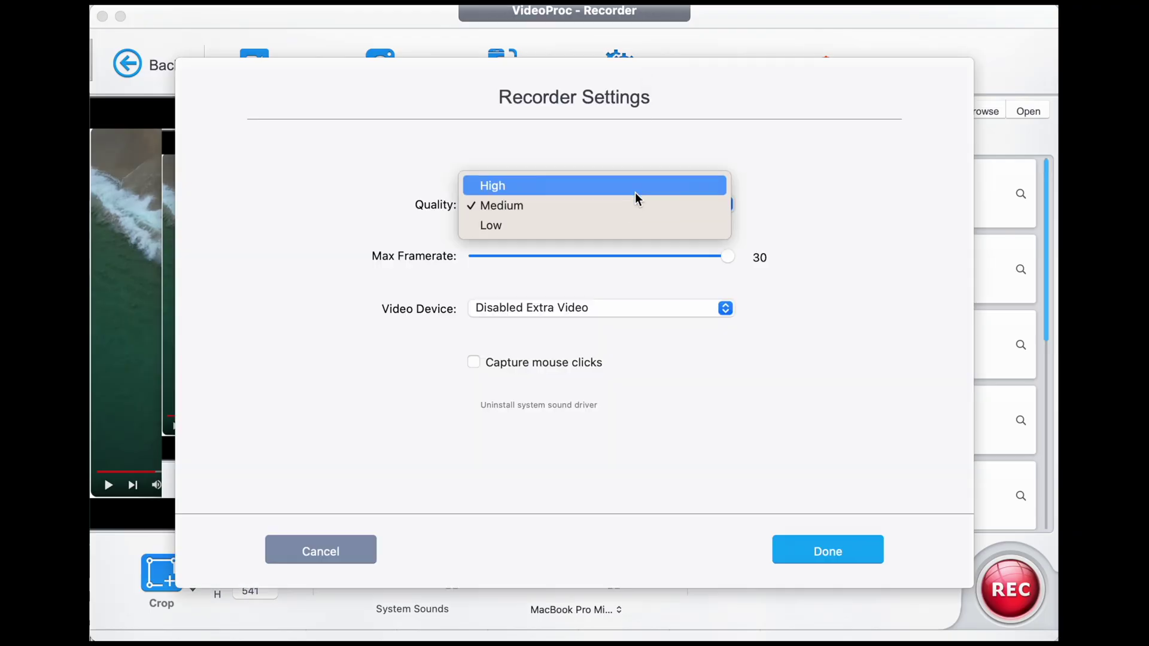
left_click(636, 189)
left_click(826, 550)
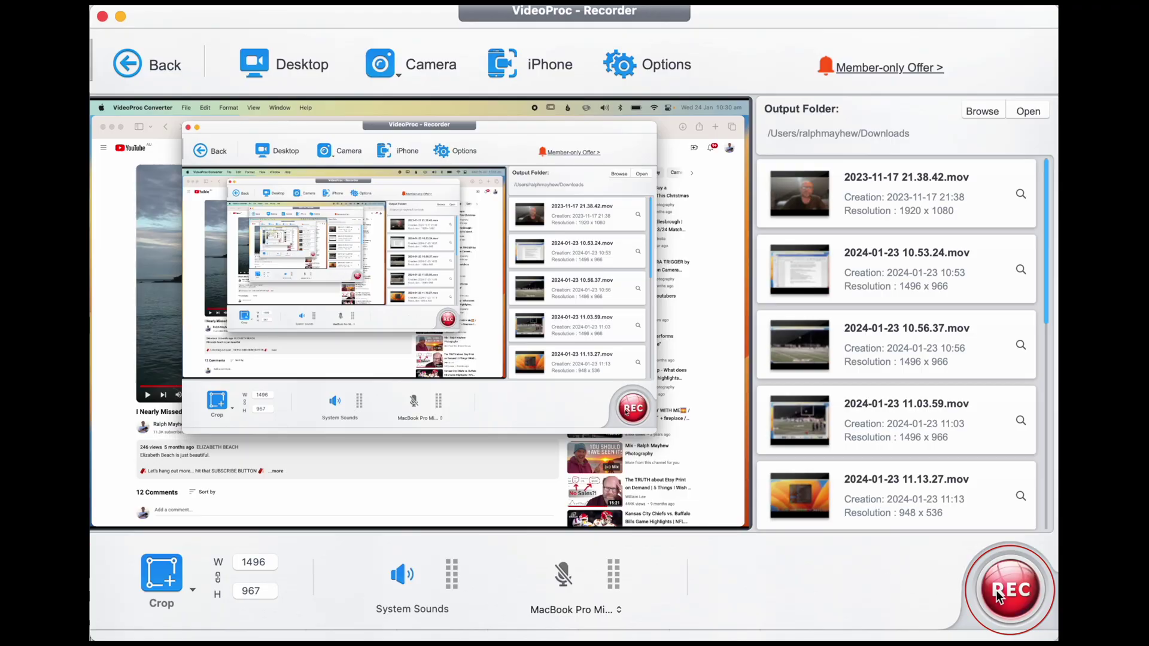
Record the desktop briefly, stop the recording, then play the YouTube beach video.
left_click(995, 590)
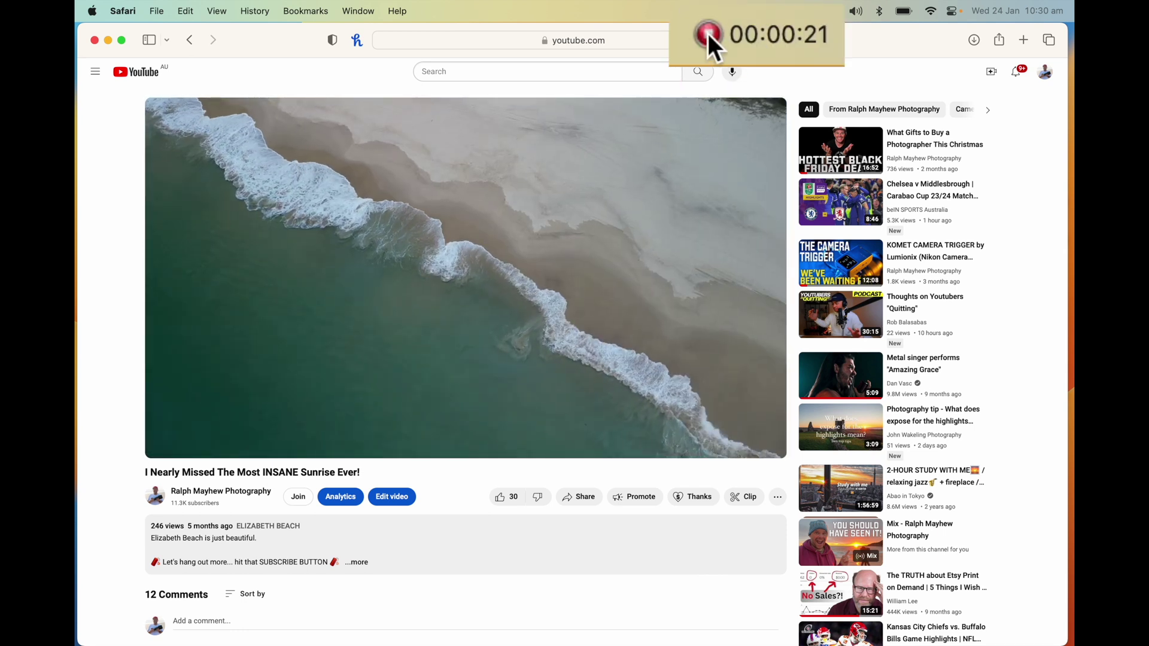
left_click(685, 11)
left_click(723, 141)
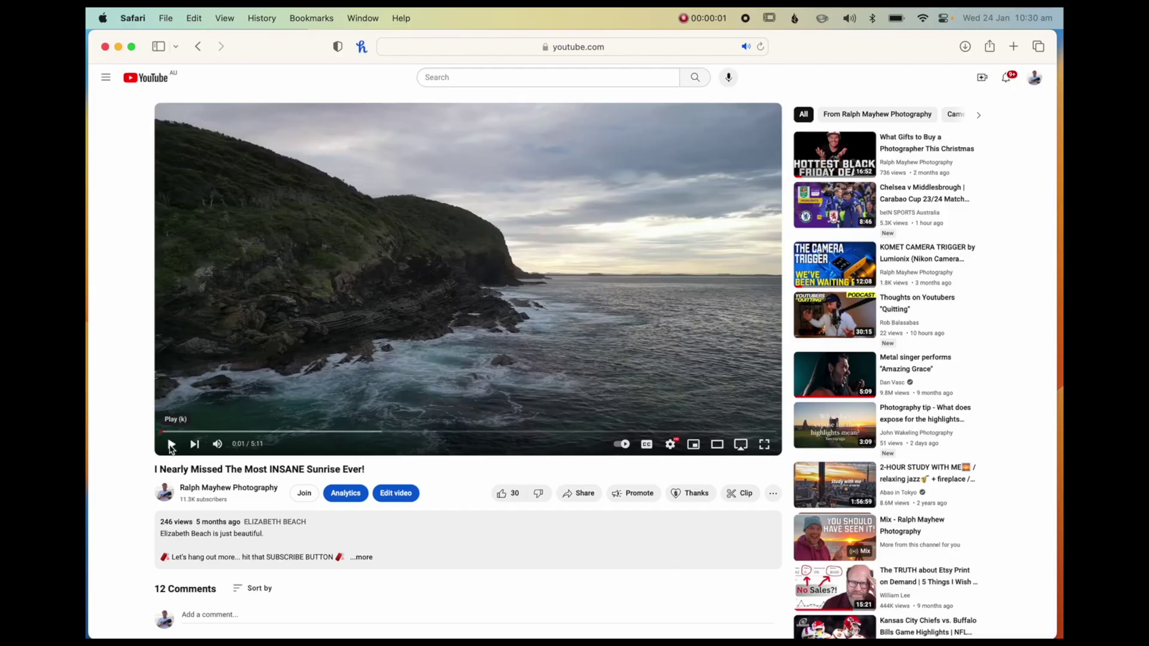
left_click(171, 446)
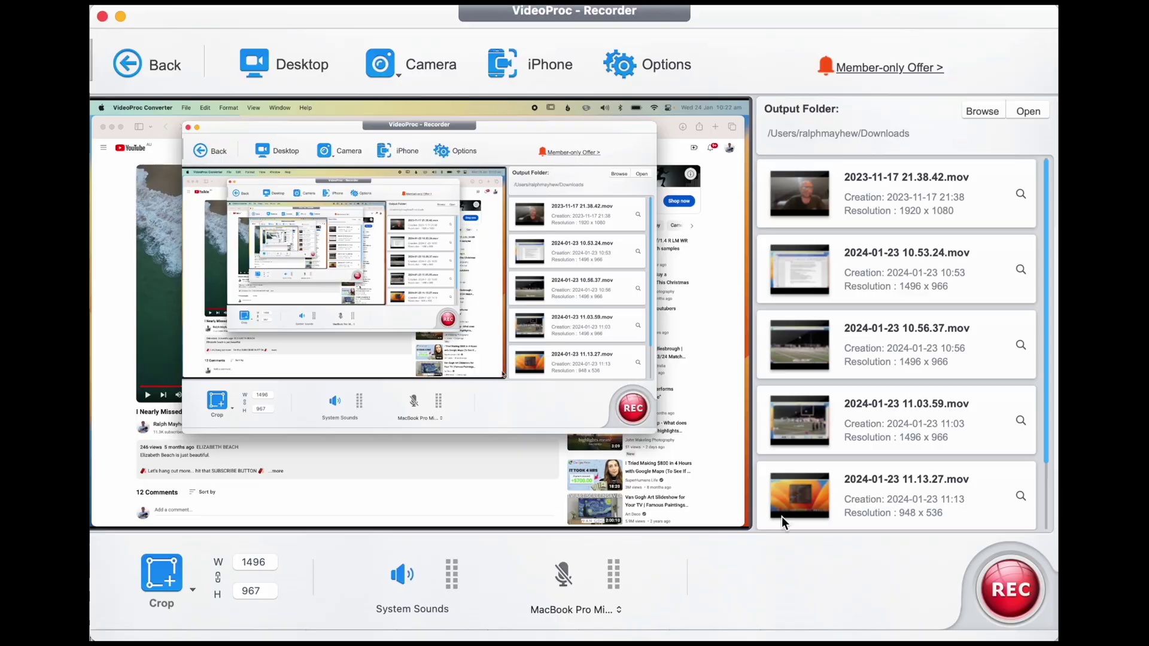
Crop the capture area to the YouTube player frame, 962 × 541.
left_click(162, 574)
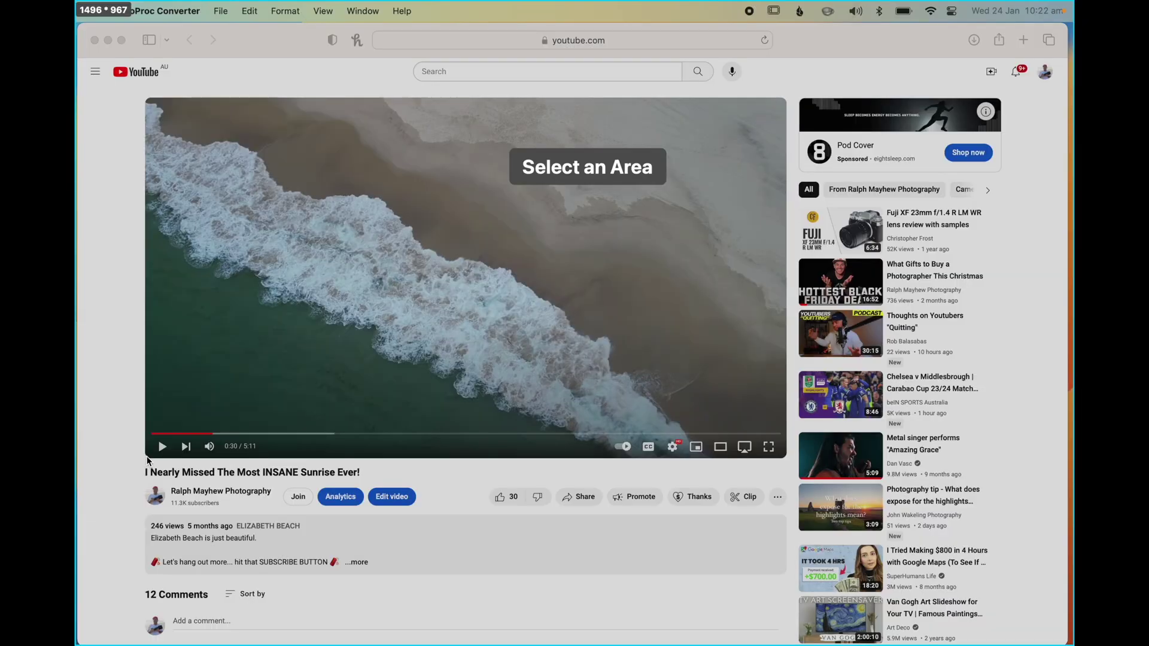
left_click_drag(148, 460, 788, 94)
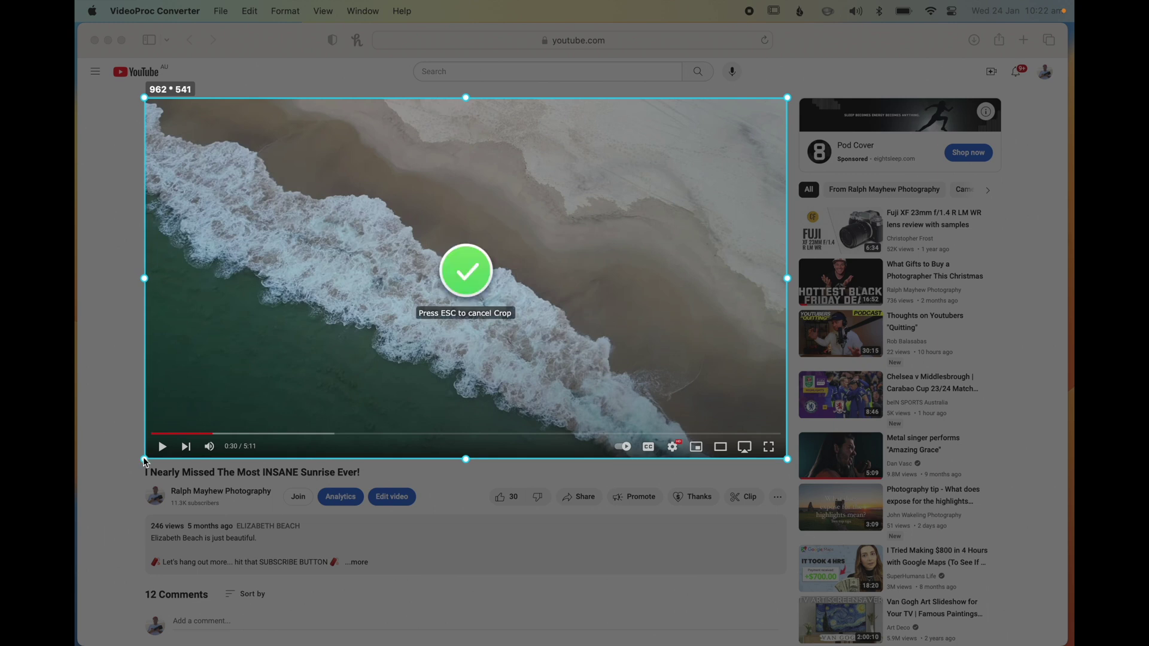
left_click(478, 276)
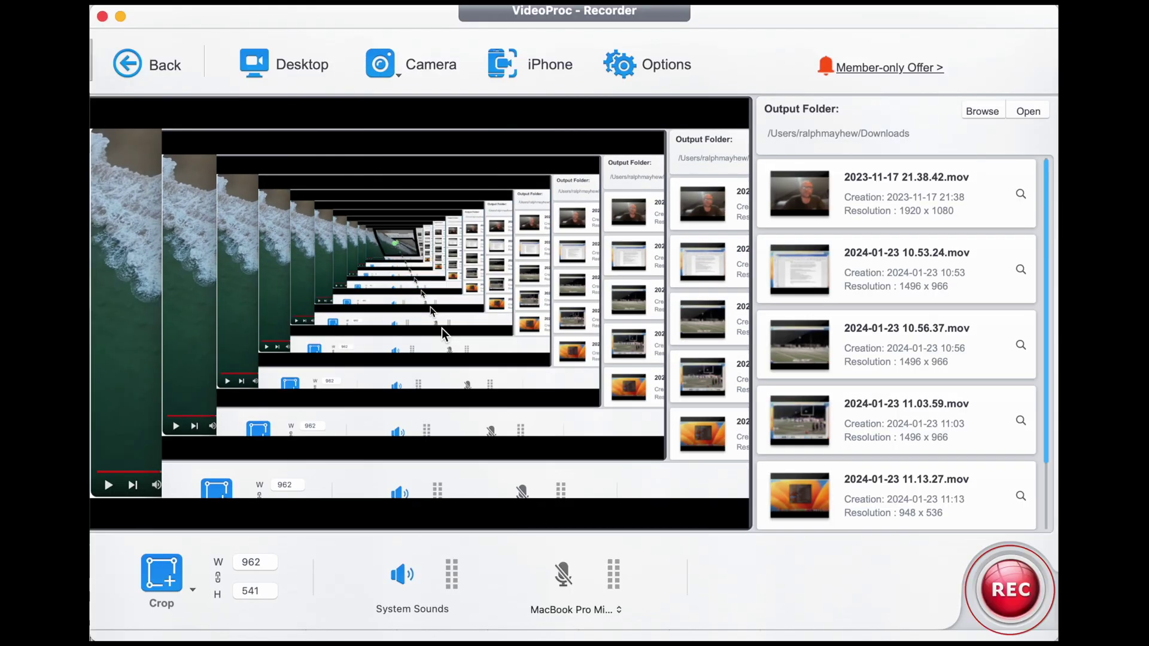
Start recording the cropped area and resume the beach video playback.
left_click(993, 577)
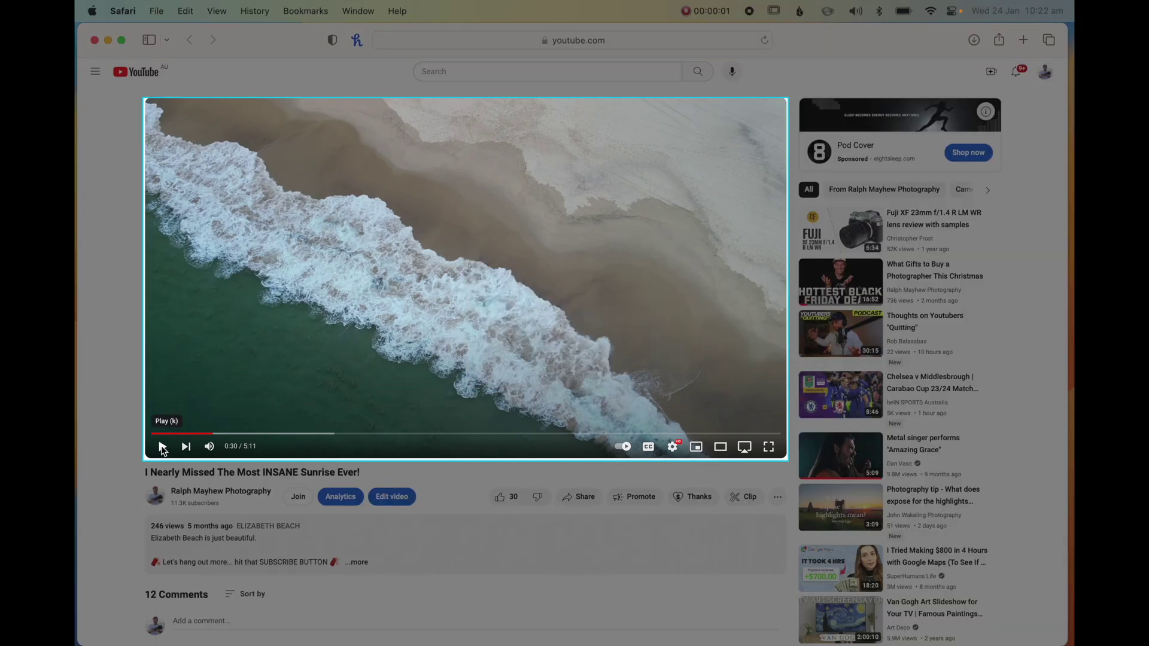
left_click(162, 447)
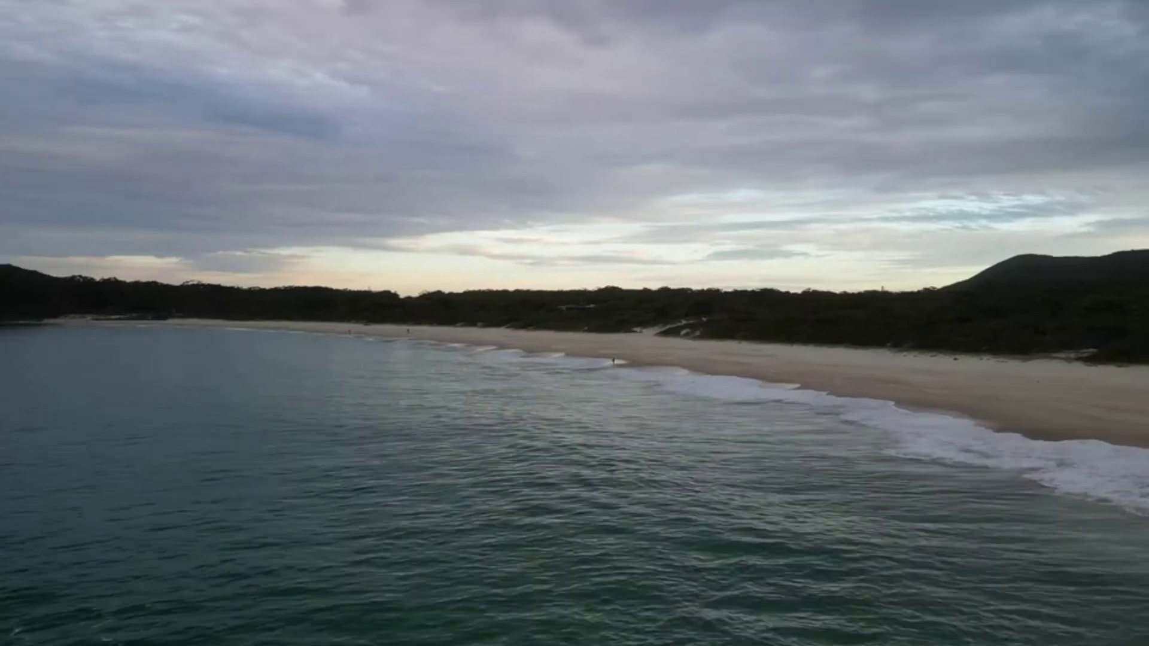
Set the clip's target format to General Video > MPEG1 Video.
left_click(271, 288)
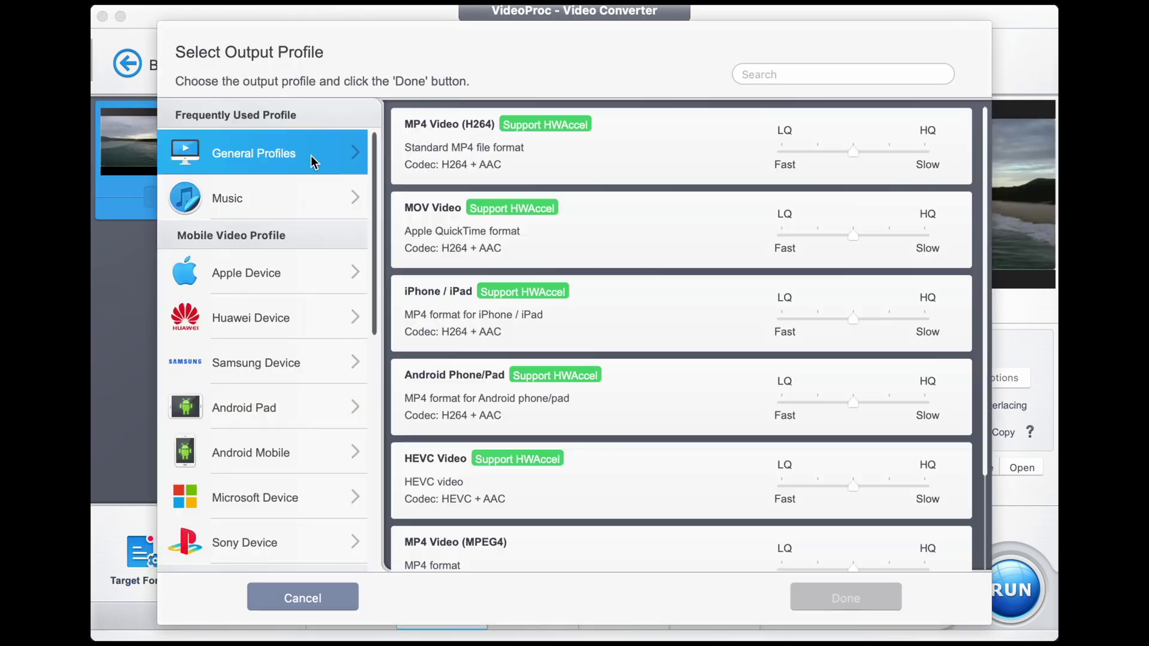
scroll(536, 213, "down", 2)
left_click(295, 269)
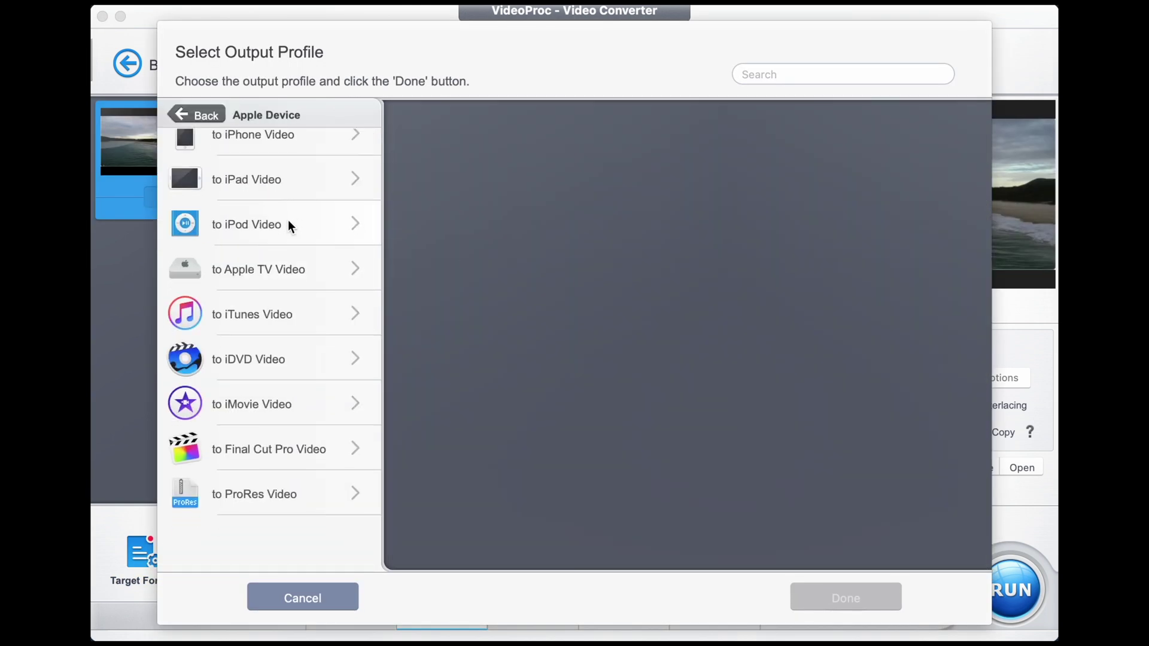
left_click(187, 112)
left_click(259, 414)
left_click(188, 114)
scroll(235, 279, "down", 10)
left_click(317, 325)
scroll(565, 321, "down", 15)
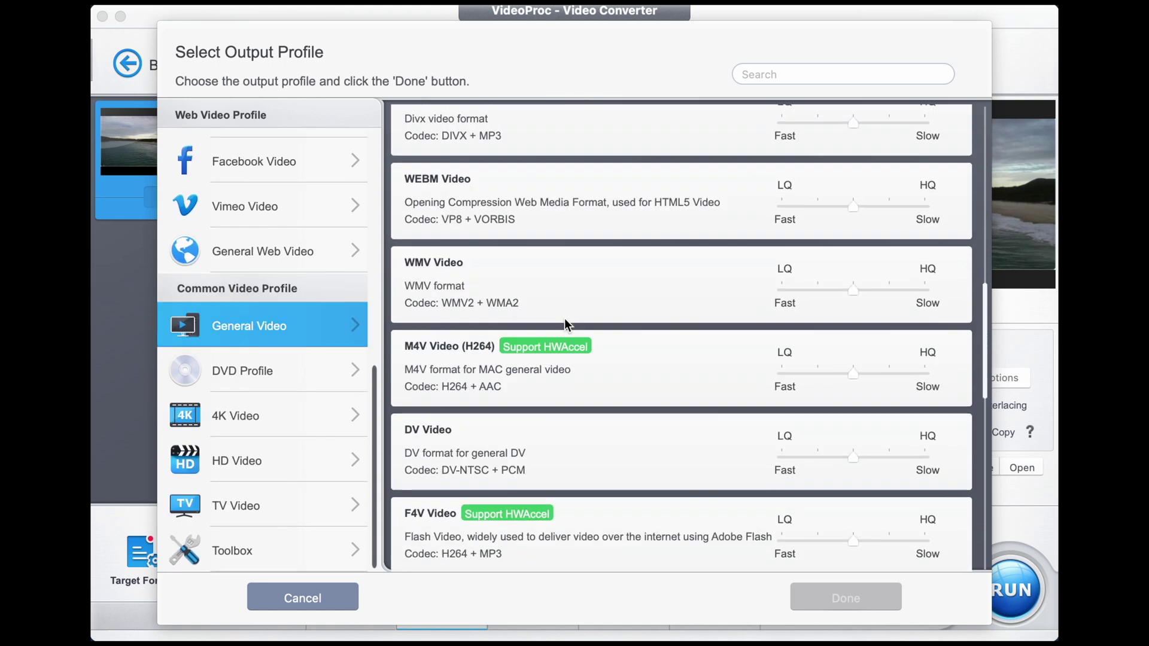
left_click(569, 326)
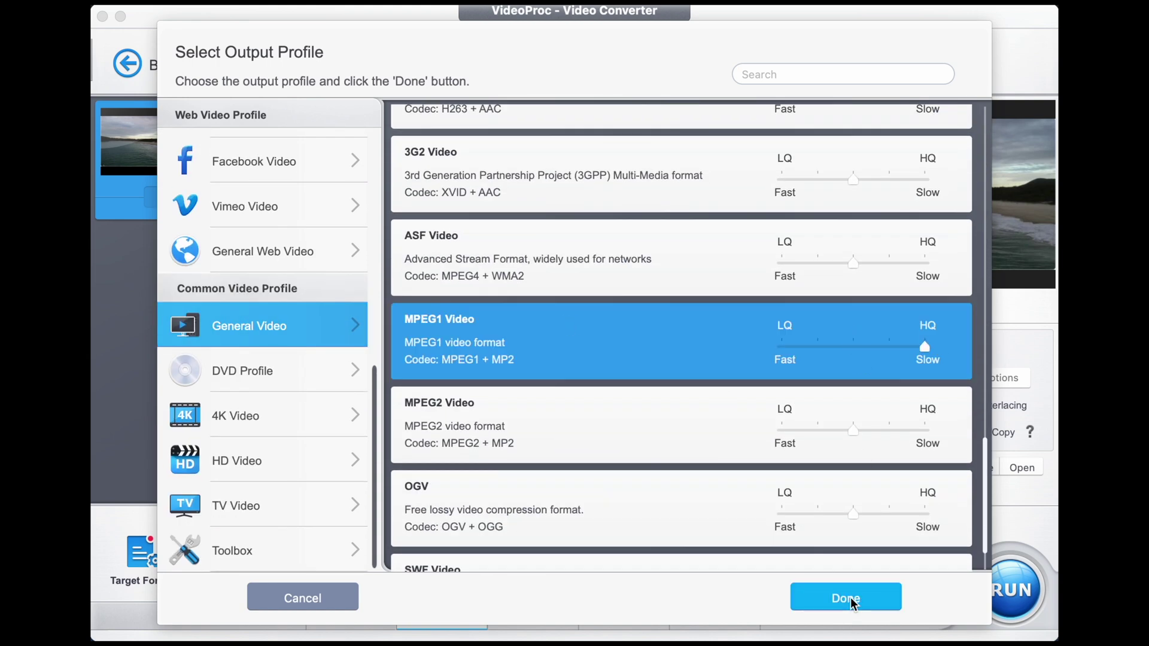
left_click(845, 598)
Apply the FourColor effect to the clip, leaving crop and subtitles unchanged.
left_click(282, 199)
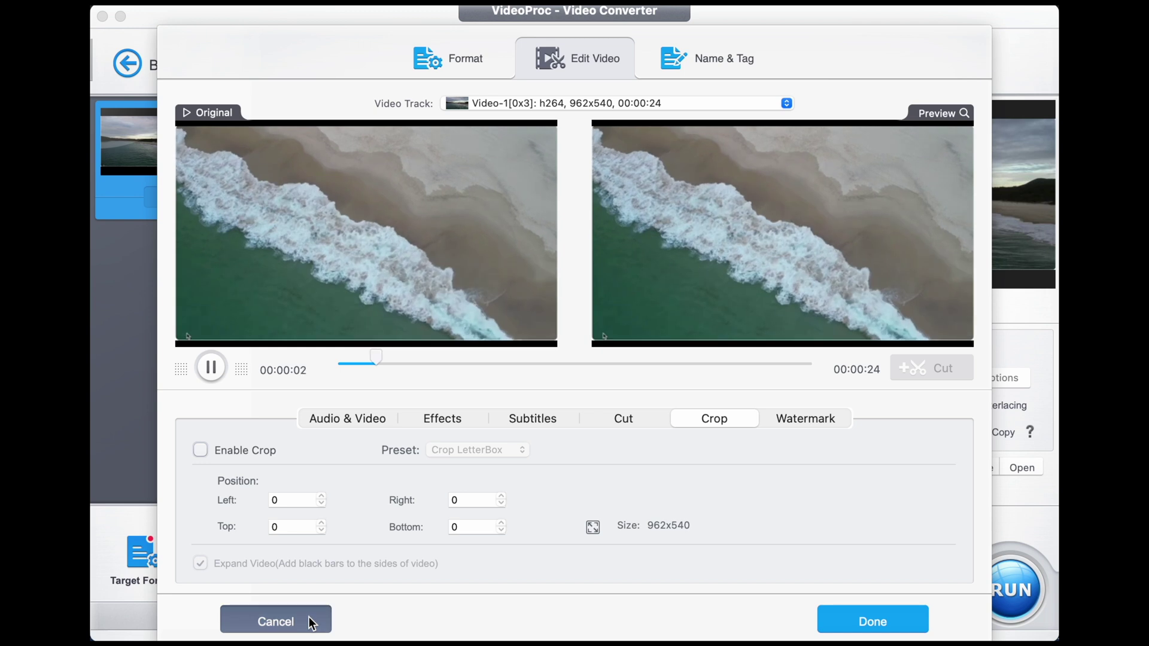
left_click(307, 620)
left_click(375, 199)
left_click(299, 619)
left_click(473, 199)
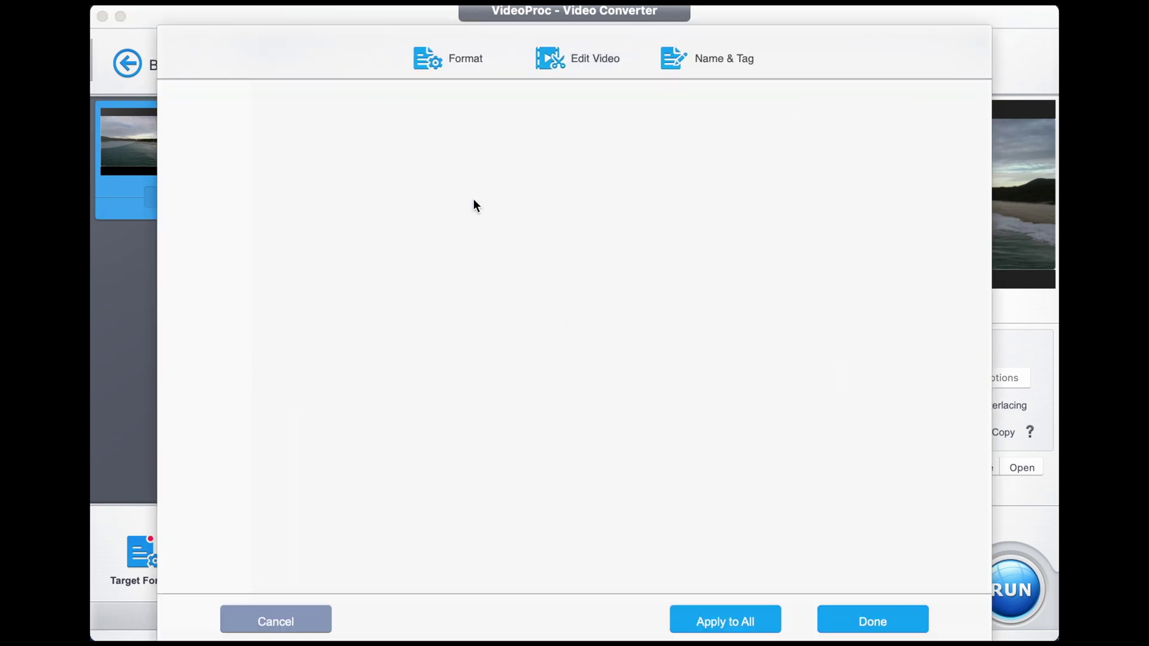
left_click(337, 473)
left_click(359, 527)
left_click(282, 620)
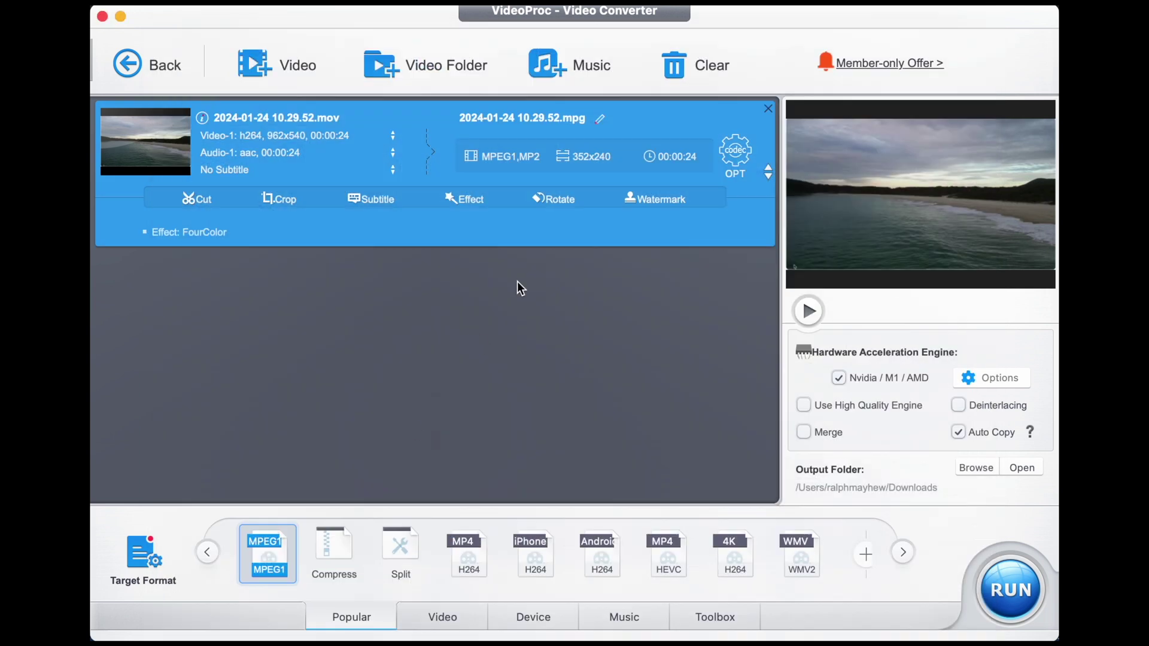